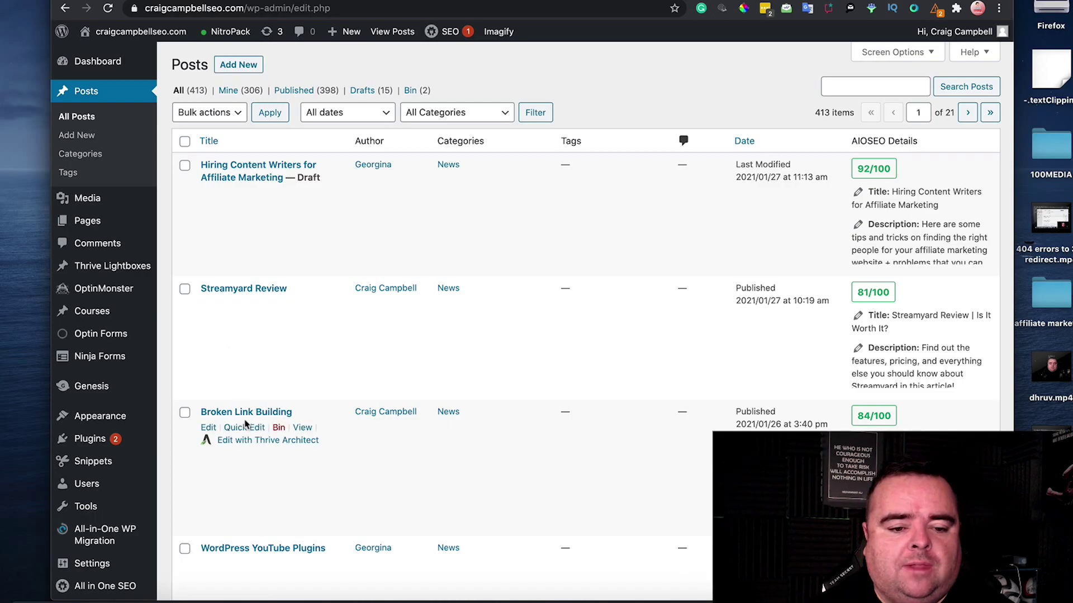
# Step: Open the Broken Link Building post and highlight its title and broken-link-building/ slug
pyautogui.click(249, 417)
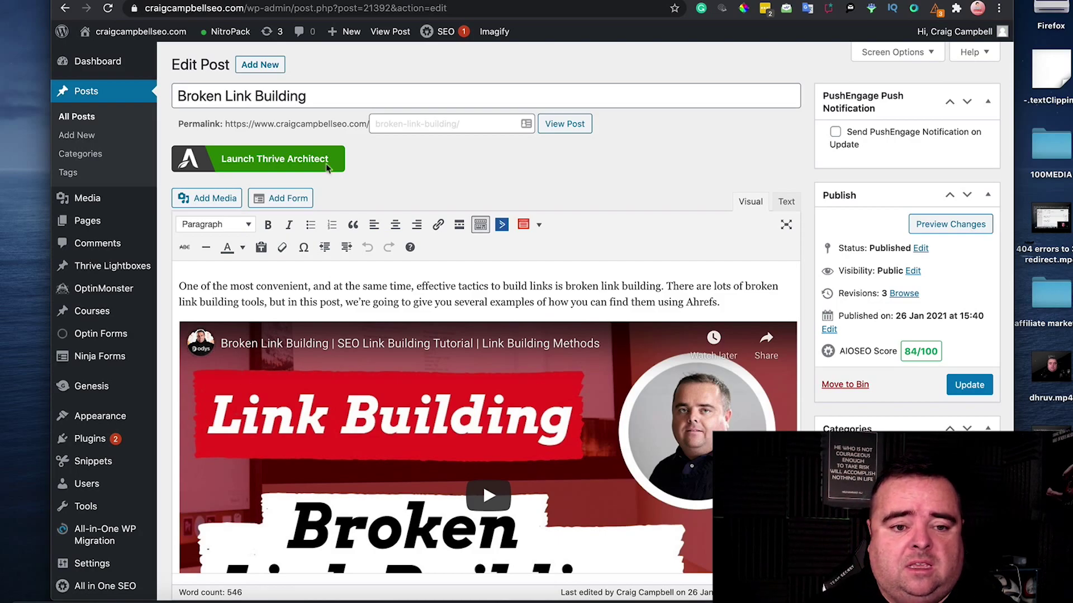
pyautogui.moveTo(308, 98); pyautogui.dragTo(171, 99)
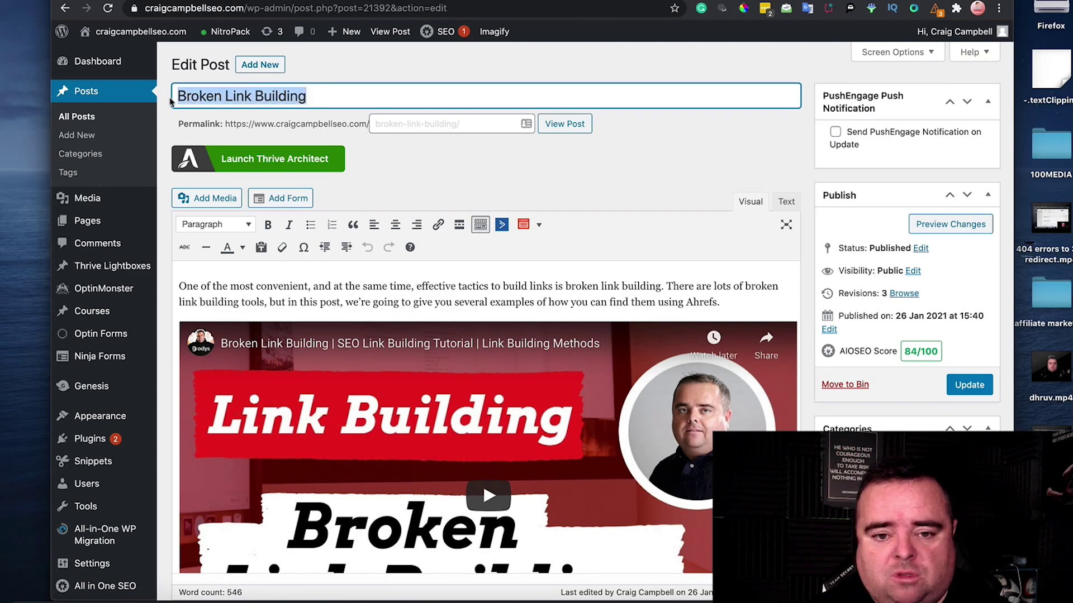
pyautogui.click(468, 124)
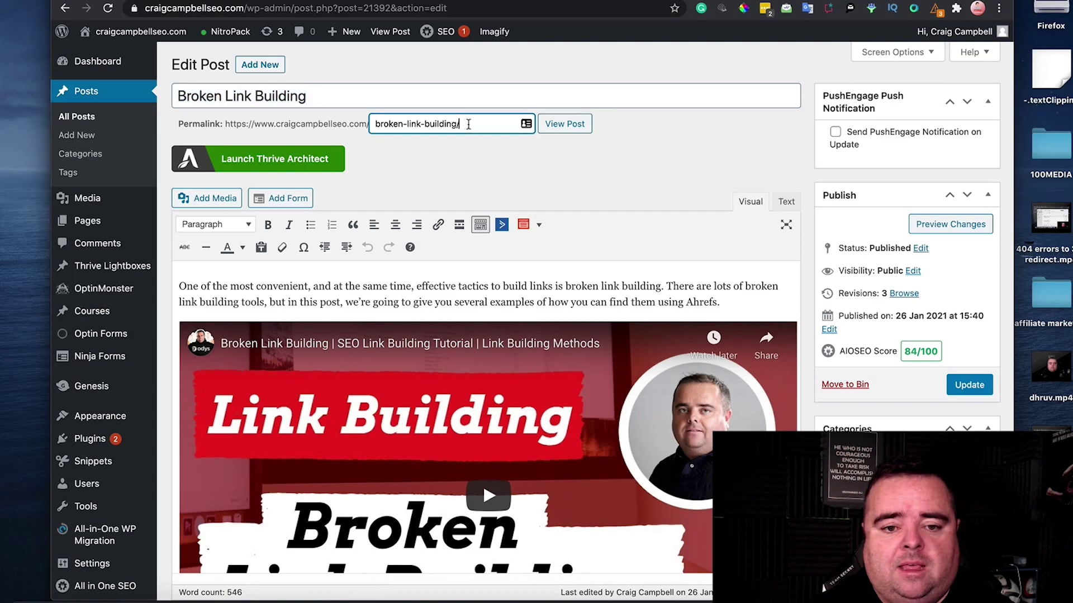
pyautogui.moveTo(472, 125); pyautogui.dragTo(367, 122)
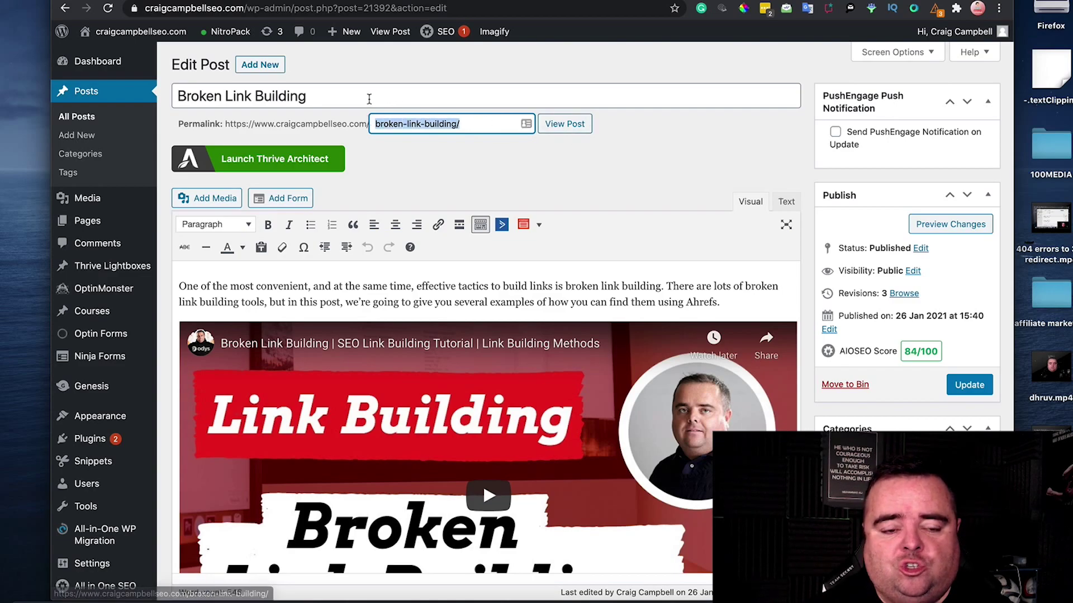
# Step: Recheck the title and slug, and highlight the keyword in the opening paragraph
pyautogui.click(363, 97)
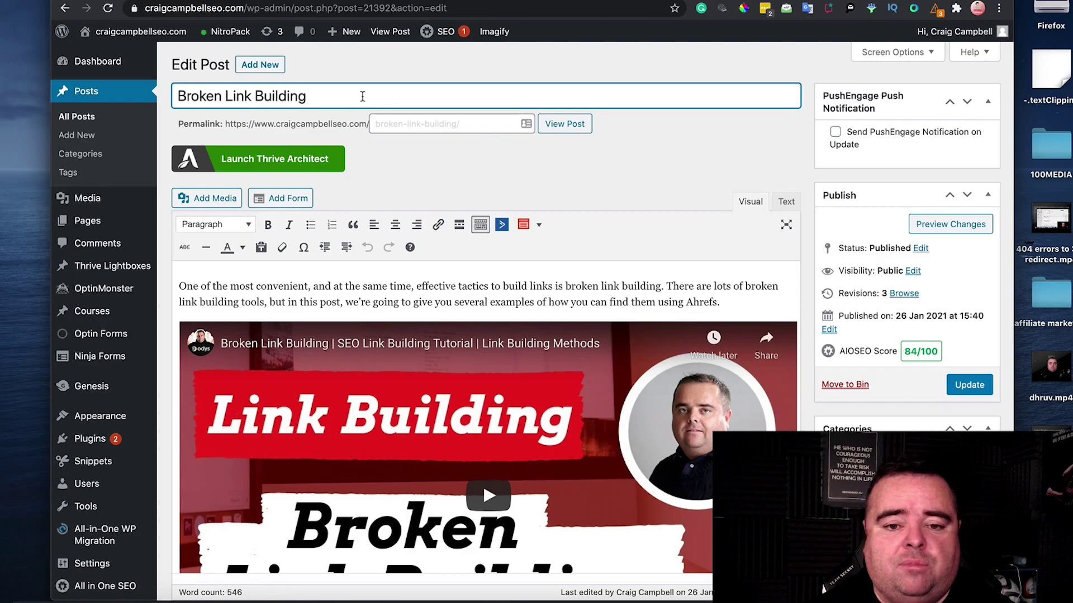
pyautogui.click(479, 125)
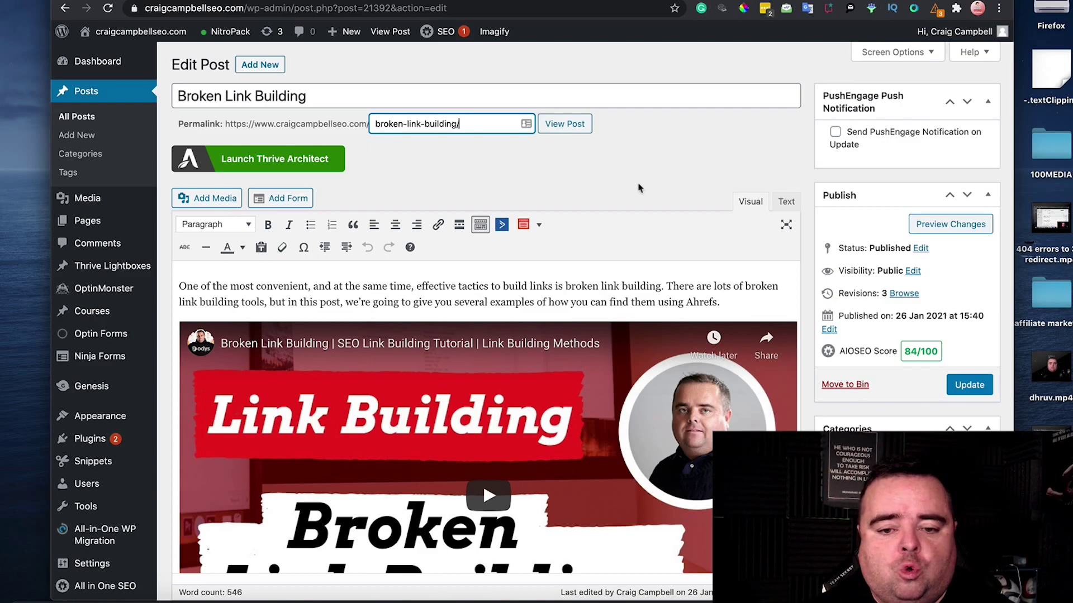
pyautogui.moveTo(582, 286); pyautogui.dragTo(605, 483)
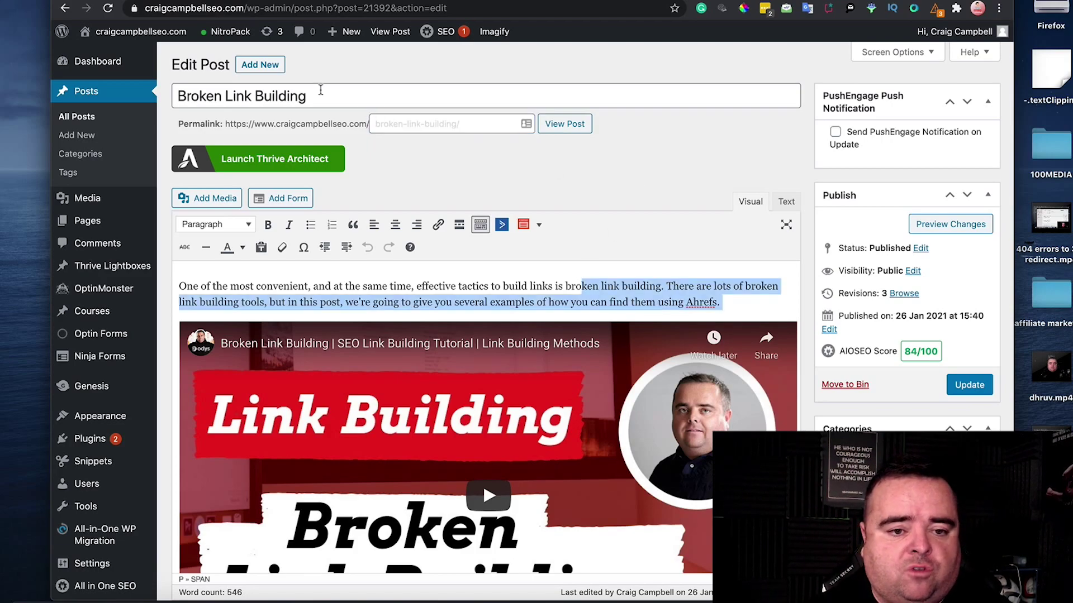
pyautogui.click(306, 95)
pyautogui.moveTo(307, 95); pyautogui.dragTo(170, 96)
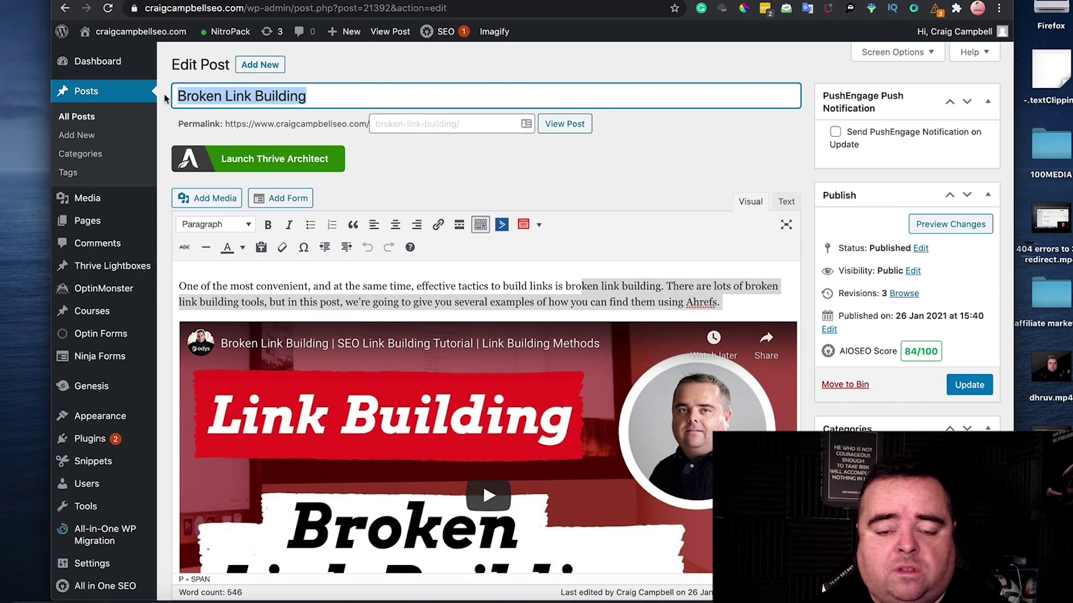
# Step: Select the full broken-link-building/ slug text, then return to the post body
pyautogui.click(473, 124)
pyautogui.hotkey('ctrl', 'a')
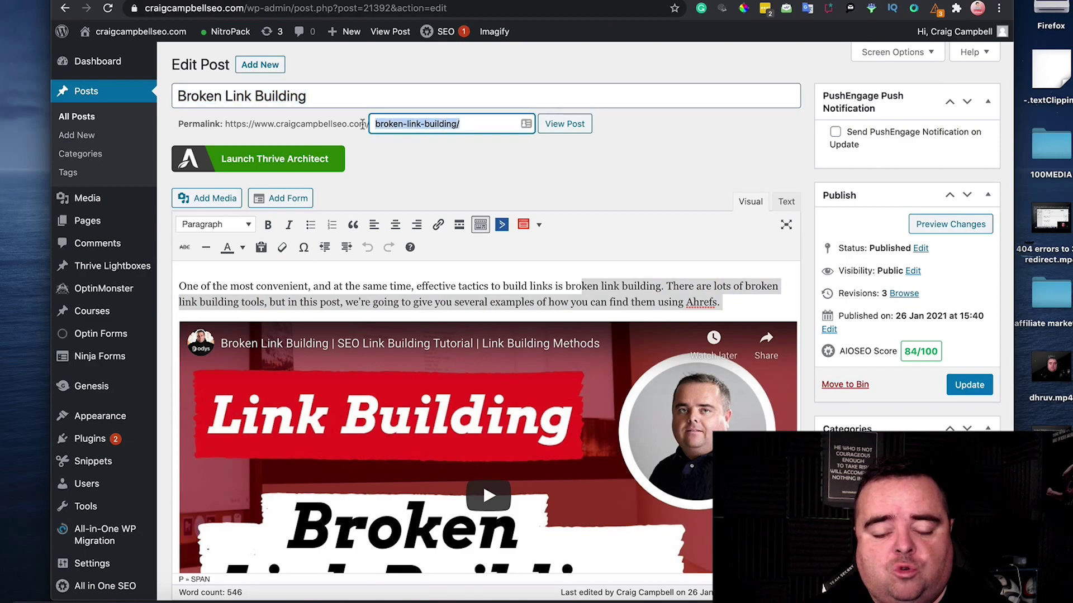
pyautogui.click(517, 283)
pyautogui.moveTo(517, 283); pyautogui.dragTo(547, 313)
pyautogui.scroll(-6, 525, 487)
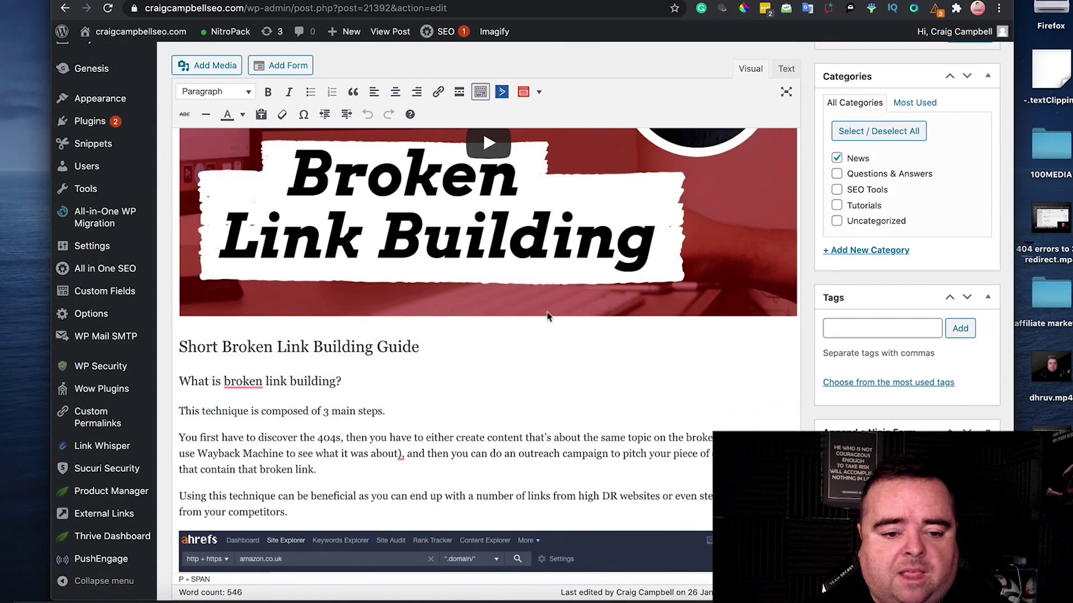
pyautogui.moveTo(426, 344); pyautogui.dragTo(174, 344)
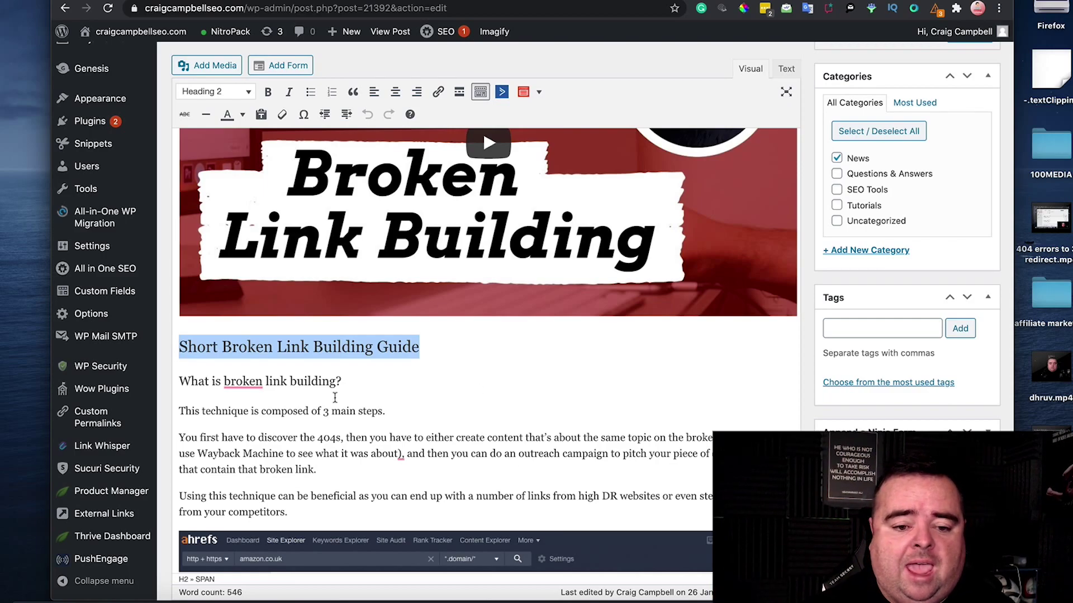
pyautogui.moveTo(357, 382); pyautogui.dragTo(179, 387)
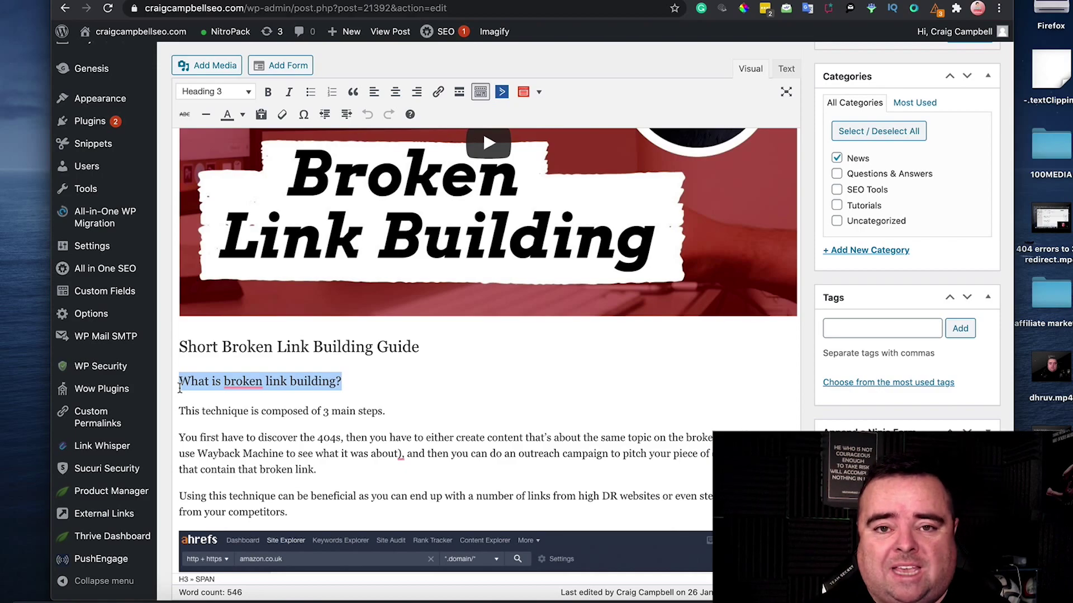
pyautogui.moveTo(534, 438); pyautogui.dragTo(356, 186)
pyautogui.click(356, 186)
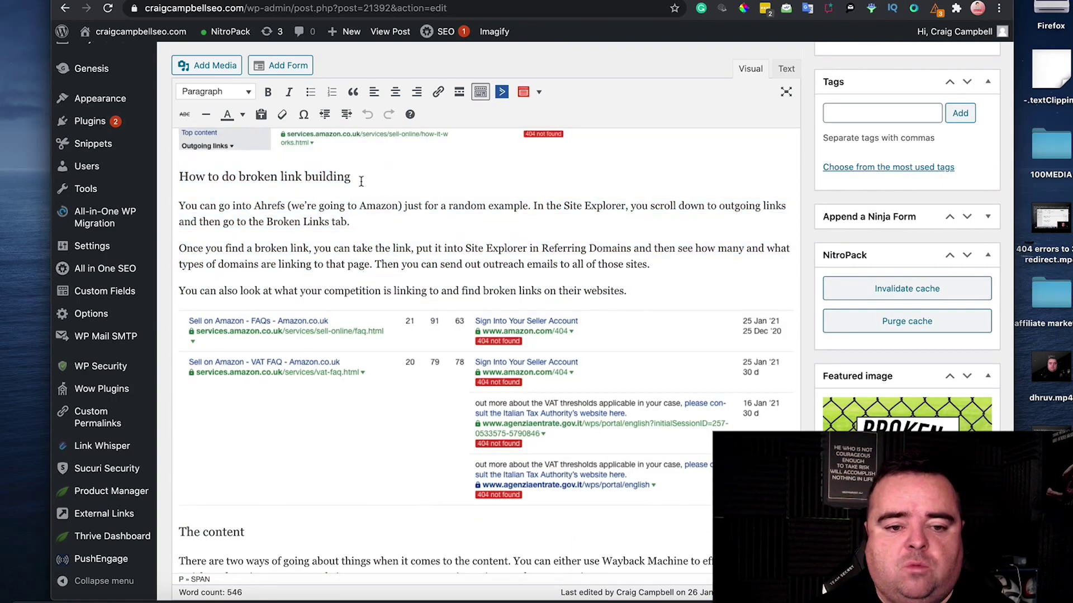
pyautogui.click(362, 179)
pyautogui.moveTo(362, 179); pyautogui.dragTo(176, 174)
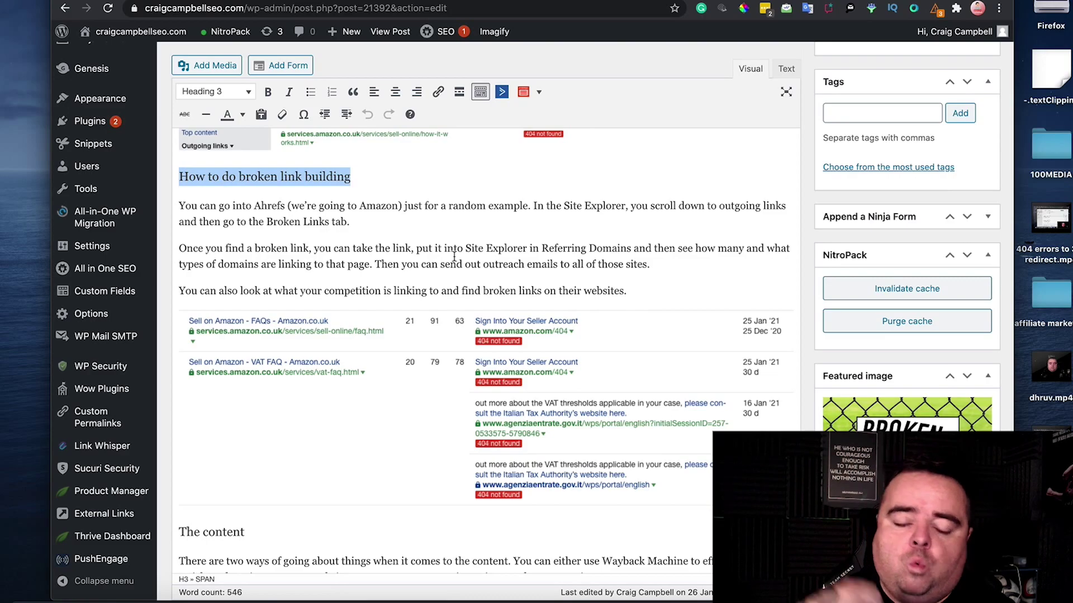
pyautogui.moveTo(541, 248); pyautogui.dragTo(558, 512)
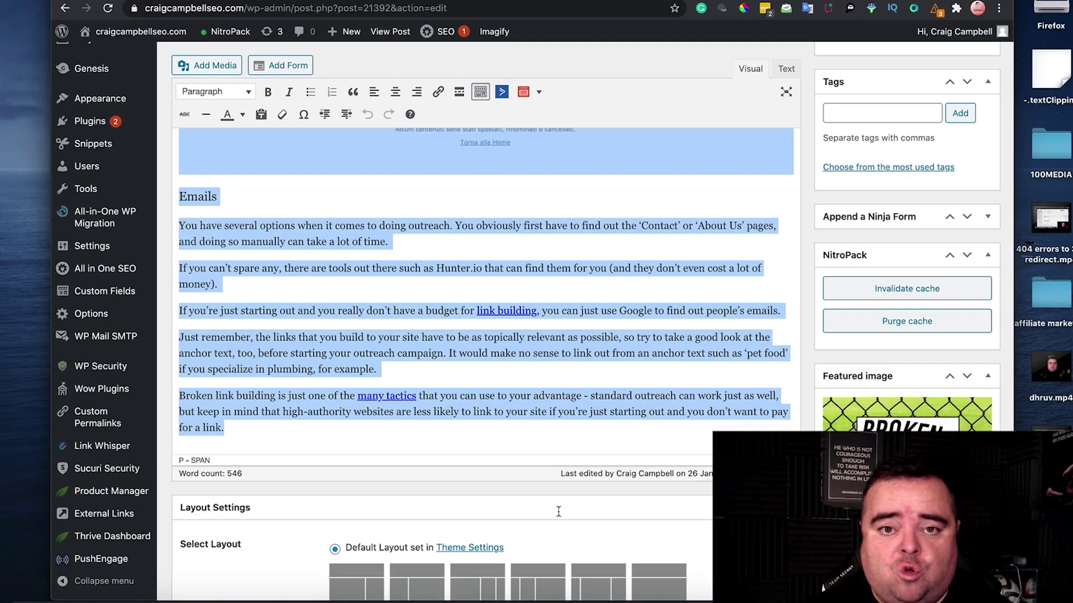
# Step: Scroll through the post editor down to the AIOSEO settings panel
pyautogui.click(803, 351)
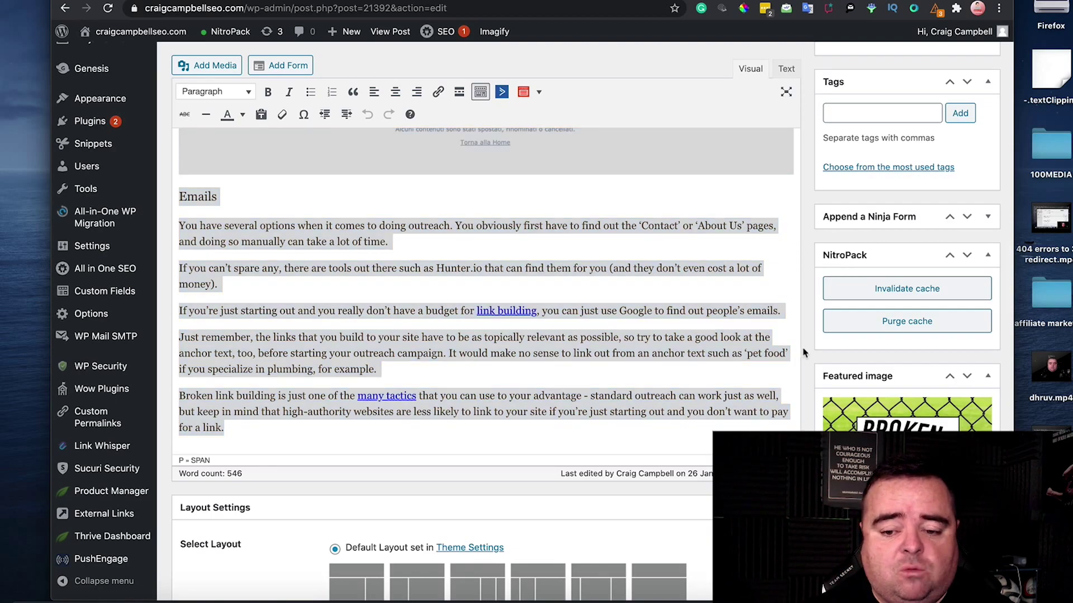
pyautogui.scroll(-8, 784, 339)
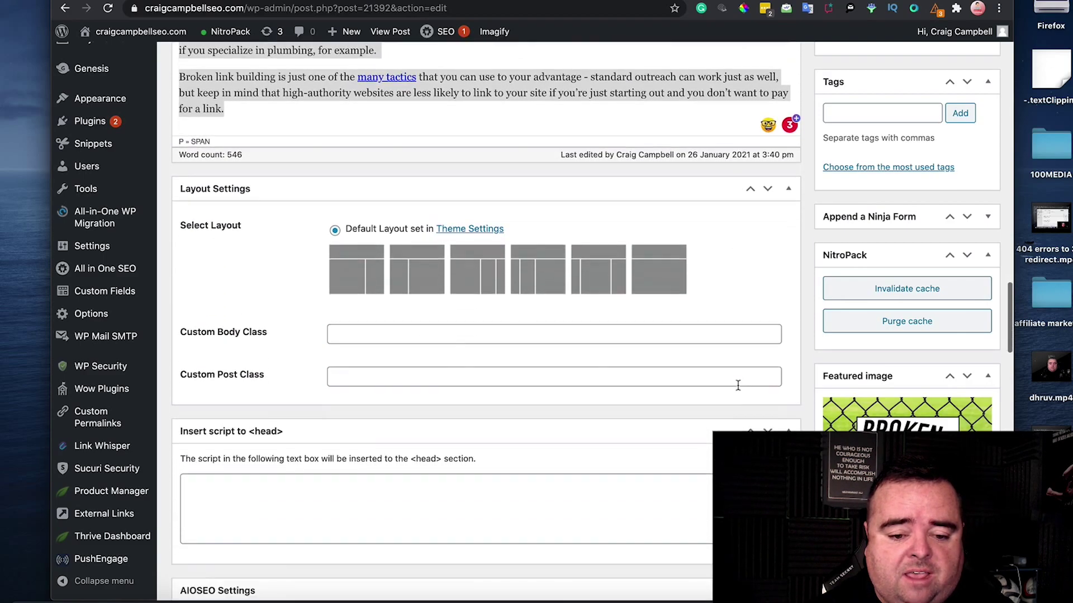
pyautogui.scroll(-10, 737, 389)
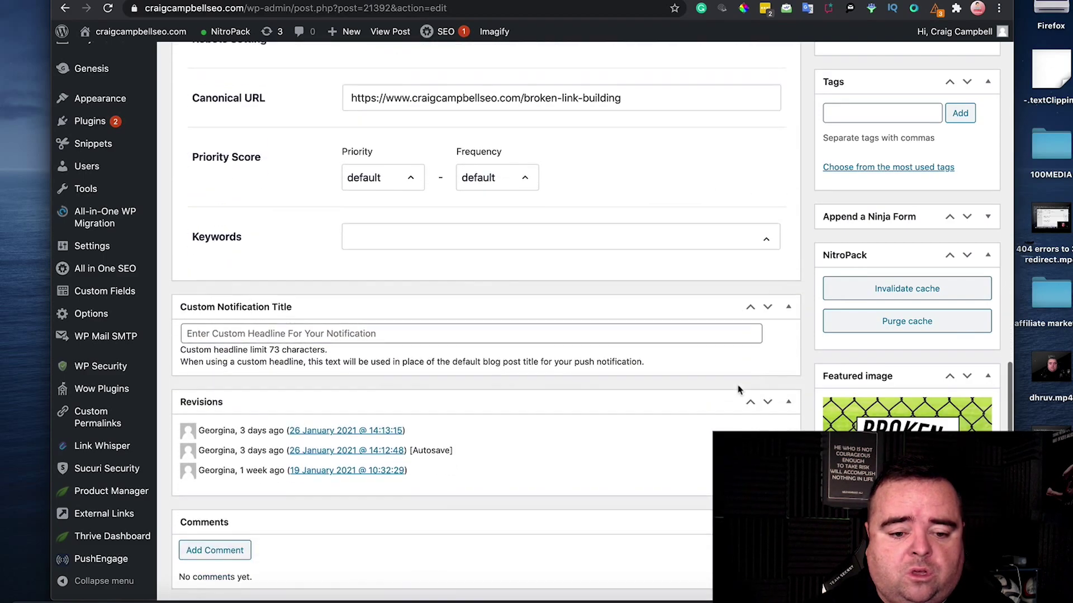
pyautogui.scroll(-10, 738, 389)
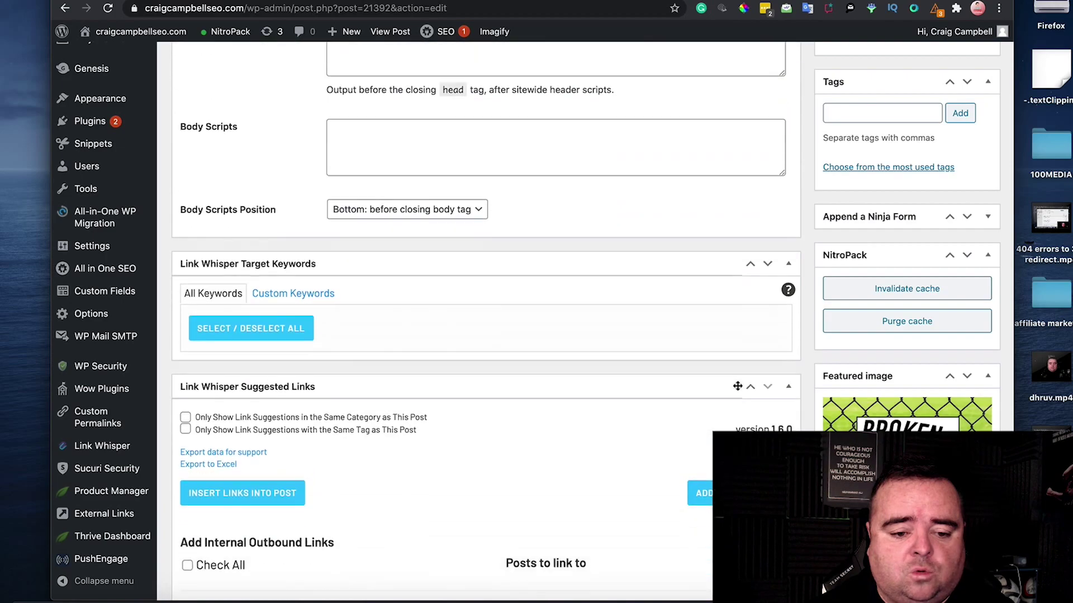
pyautogui.scroll(-2, 737, 389)
pyautogui.scroll(4, 738, 389)
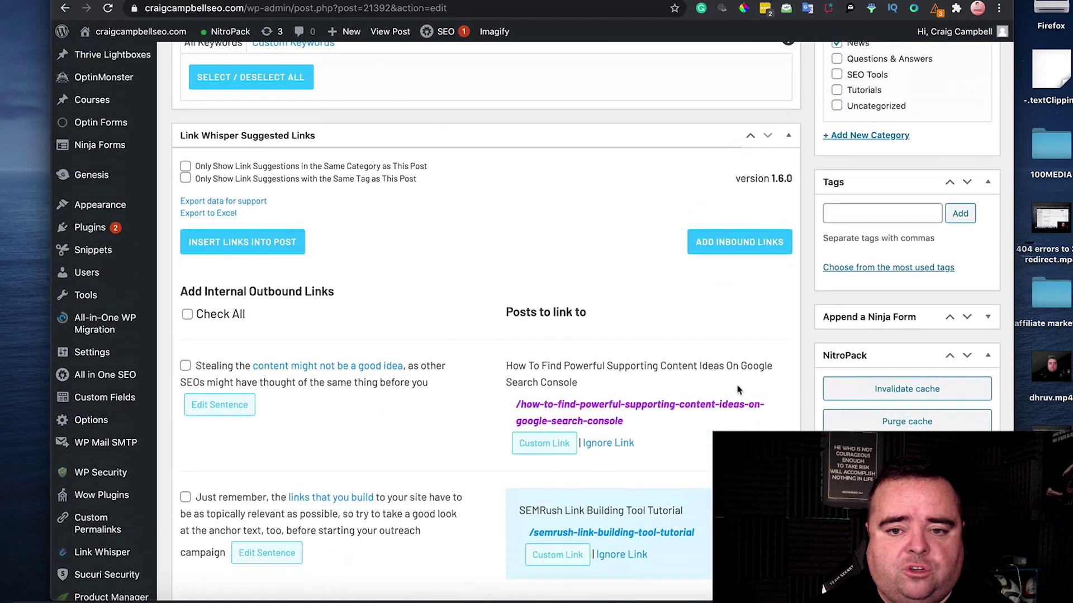
pyautogui.scroll(10, 737, 389)
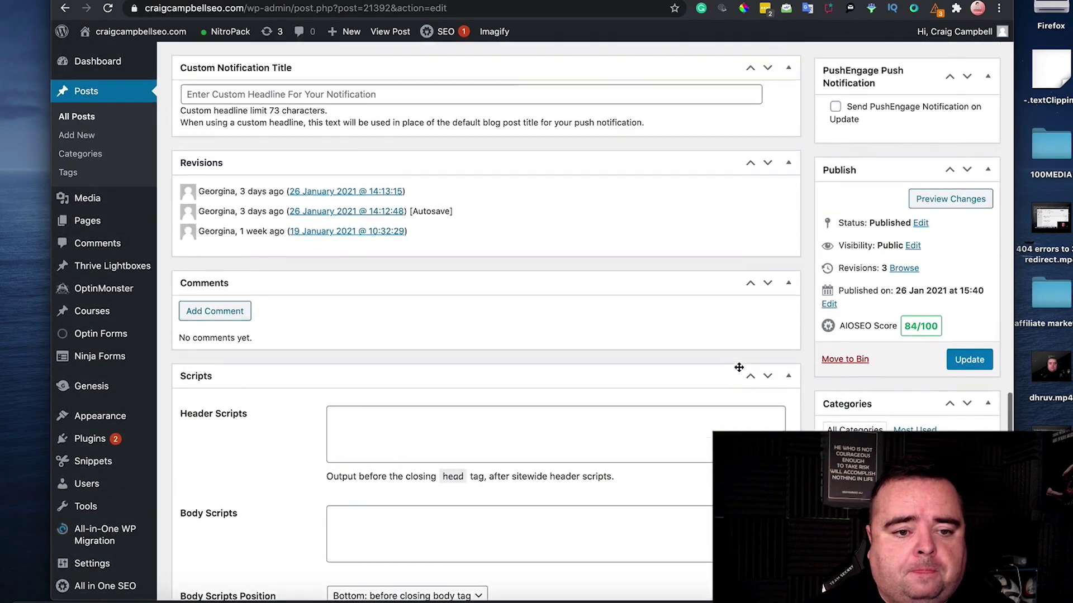
pyautogui.scroll(6, 739, 370)
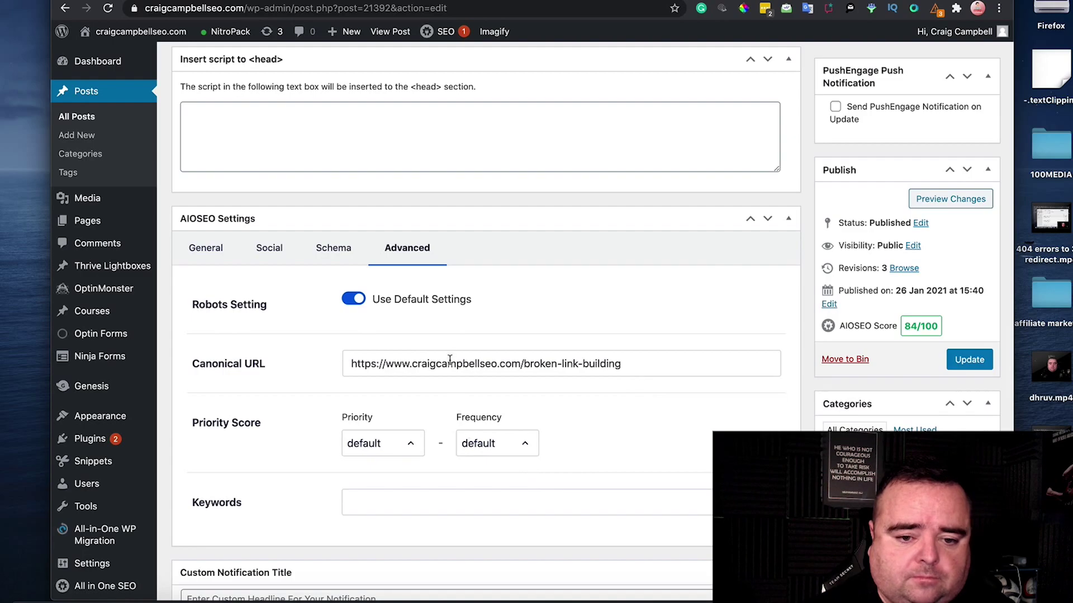
# Step: Select the AIOSEO General post title 'Broken Link Building, Basic Link Building Techniques | Guide' (60/60 characters)
pyautogui.click(208, 255)
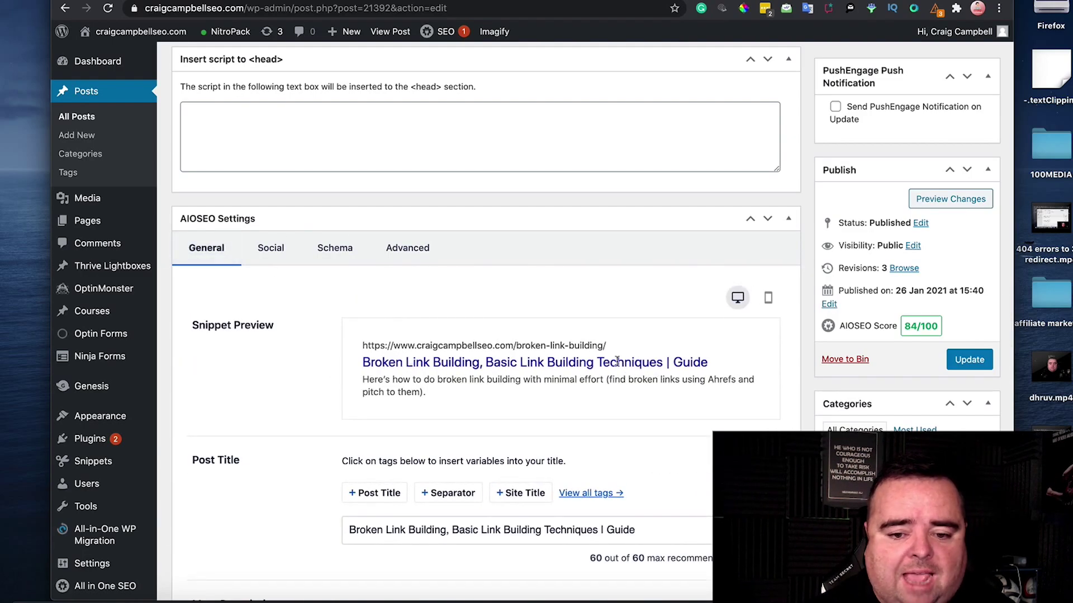
pyautogui.click(651, 529)
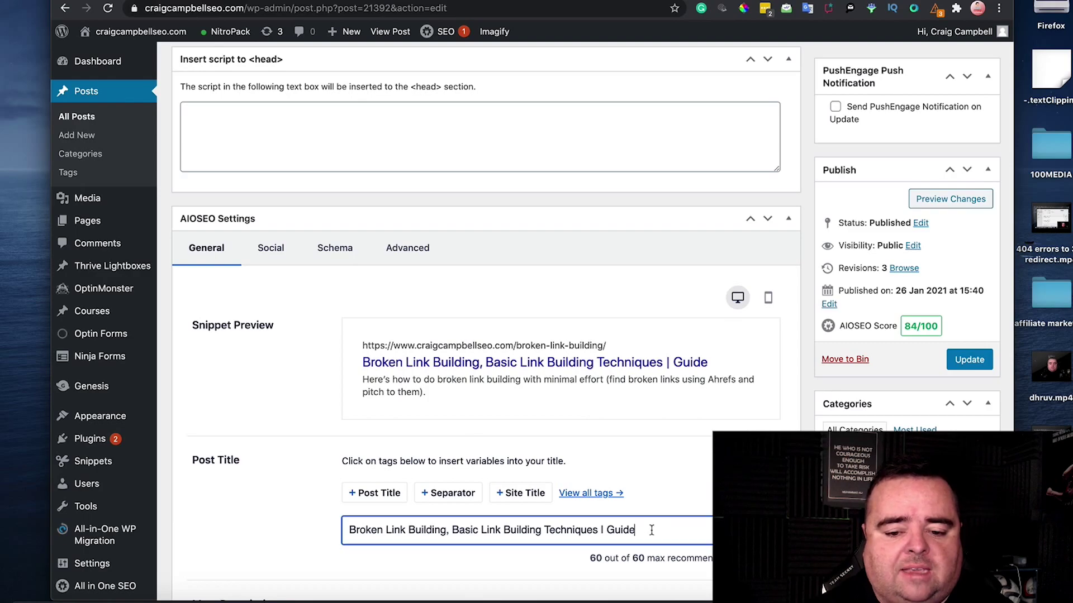
pyautogui.keyDown('shift'); pyautogui.click(563, 532); pyautogui.keyUp('shift')
pyautogui.moveTo(563, 531); pyautogui.dragTo(338, 525)
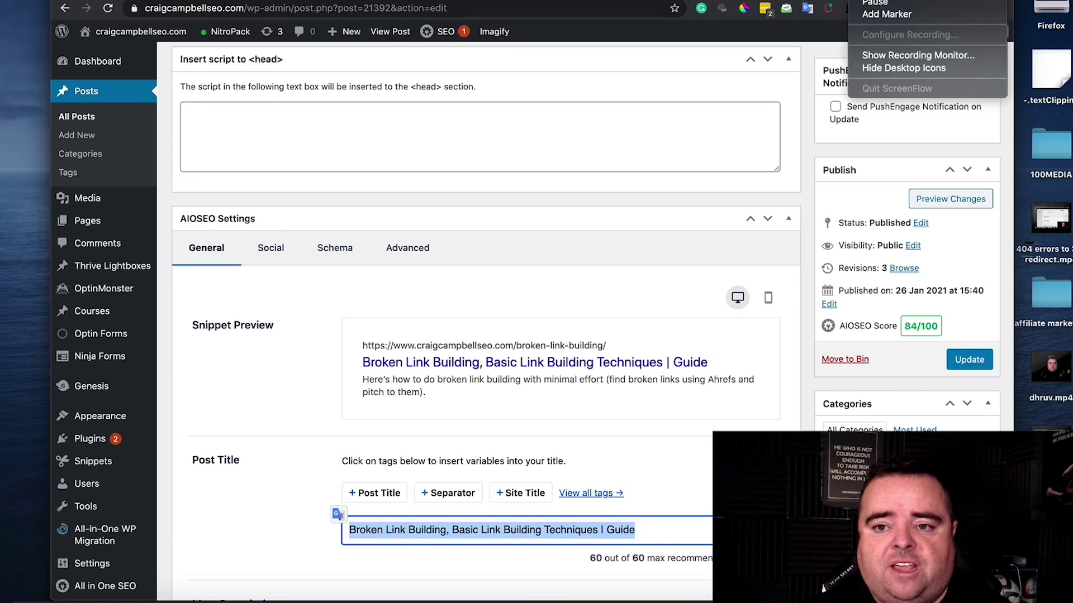
pyautogui.click(876, 4)
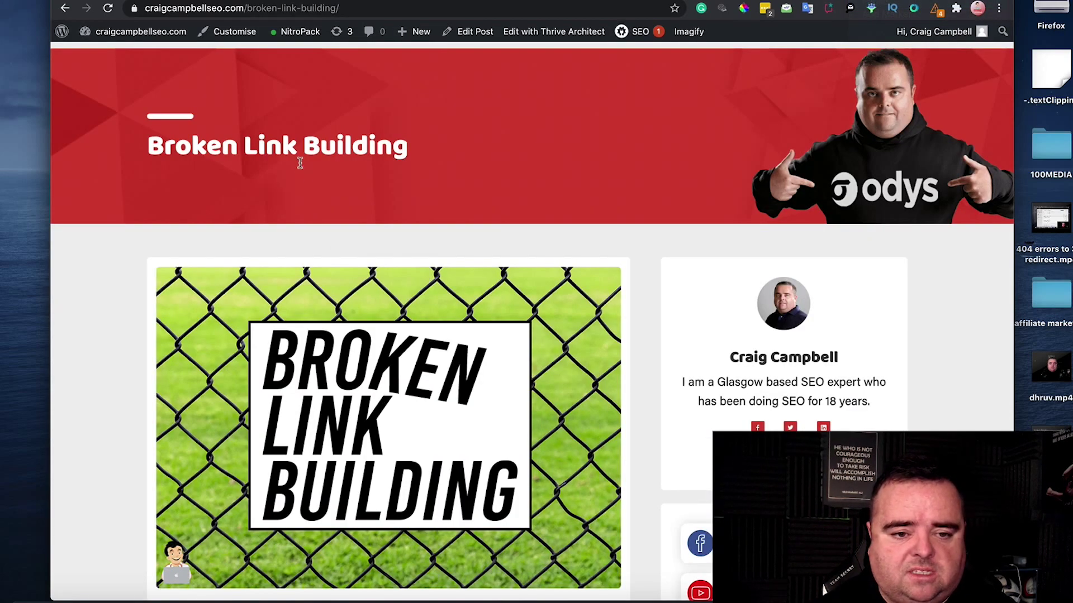
pyautogui.scroll(-3, 204, 142)
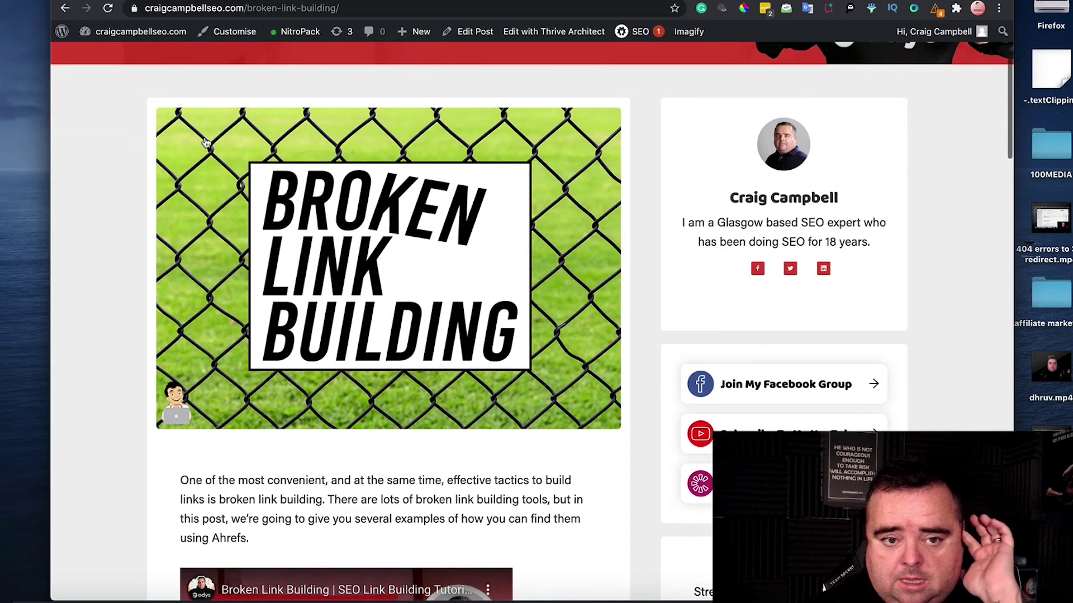
pyautogui.click(246, 8)
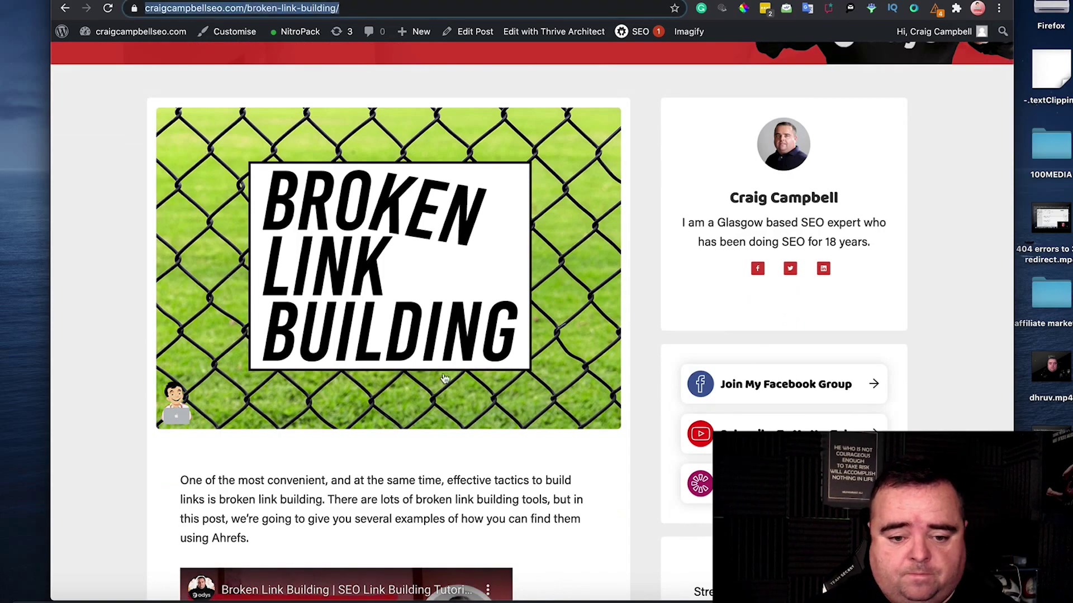
pyautogui.click(377, 520)
pyautogui.scroll(-6, 376, 517)
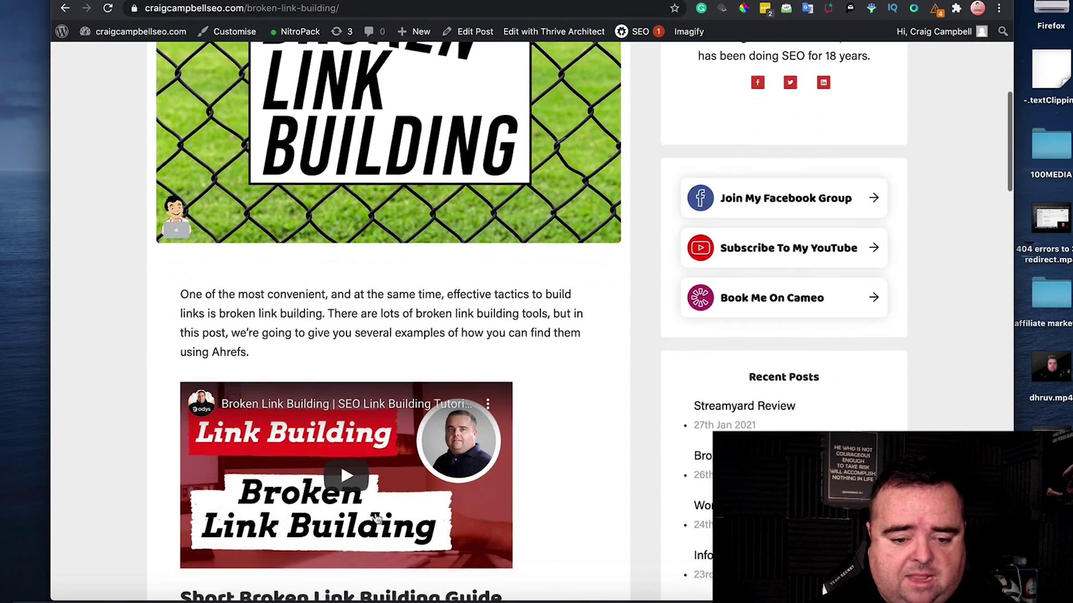
pyautogui.scroll(-3, 338, 483)
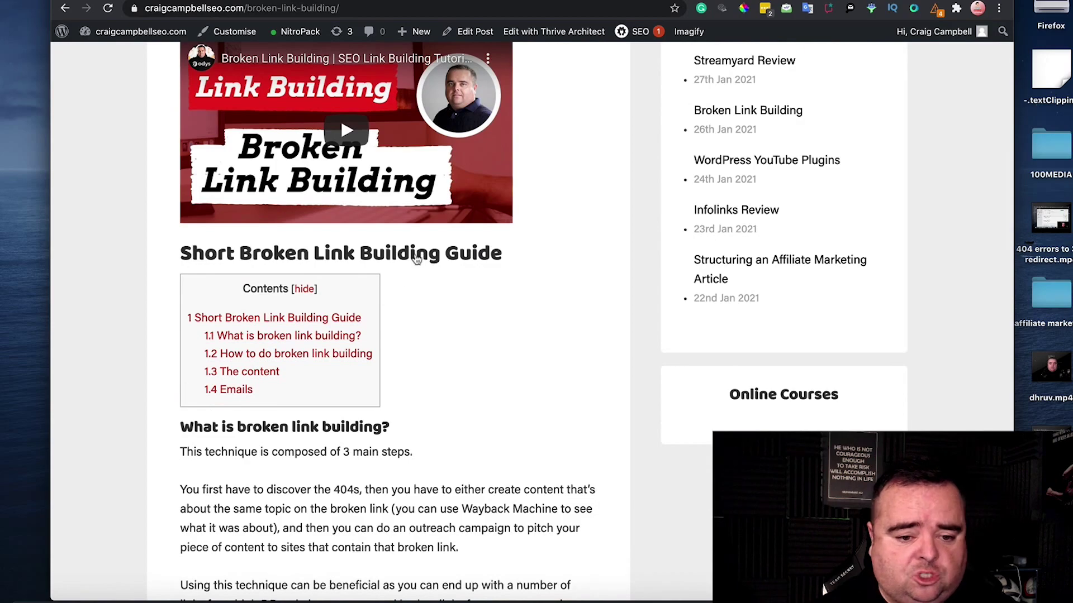
pyautogui.scroll(-3, 369, 433)
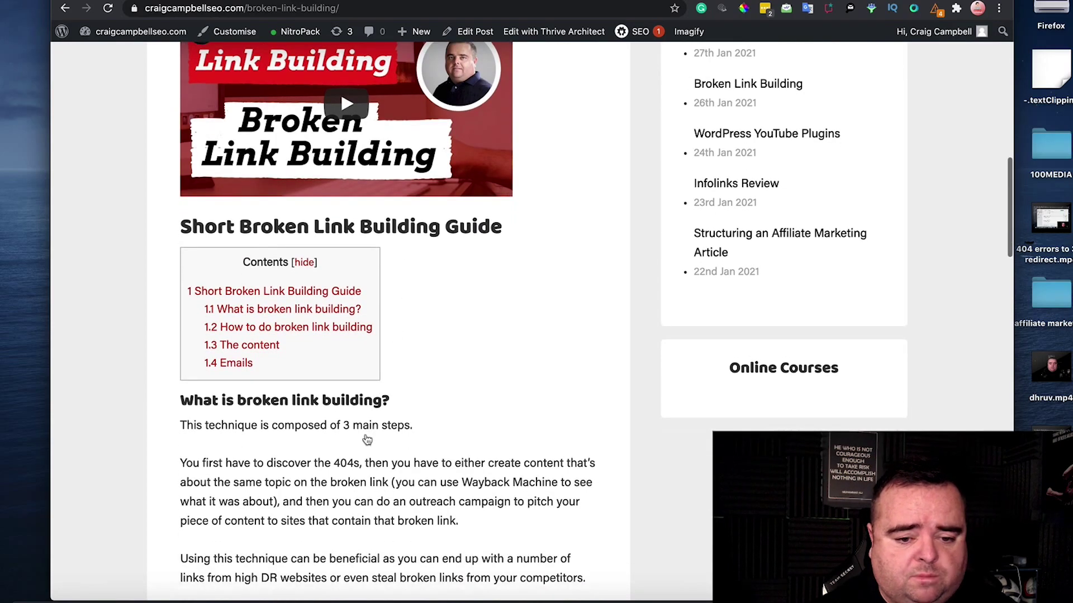
pyautogui.scroll(-10, 367, 440)
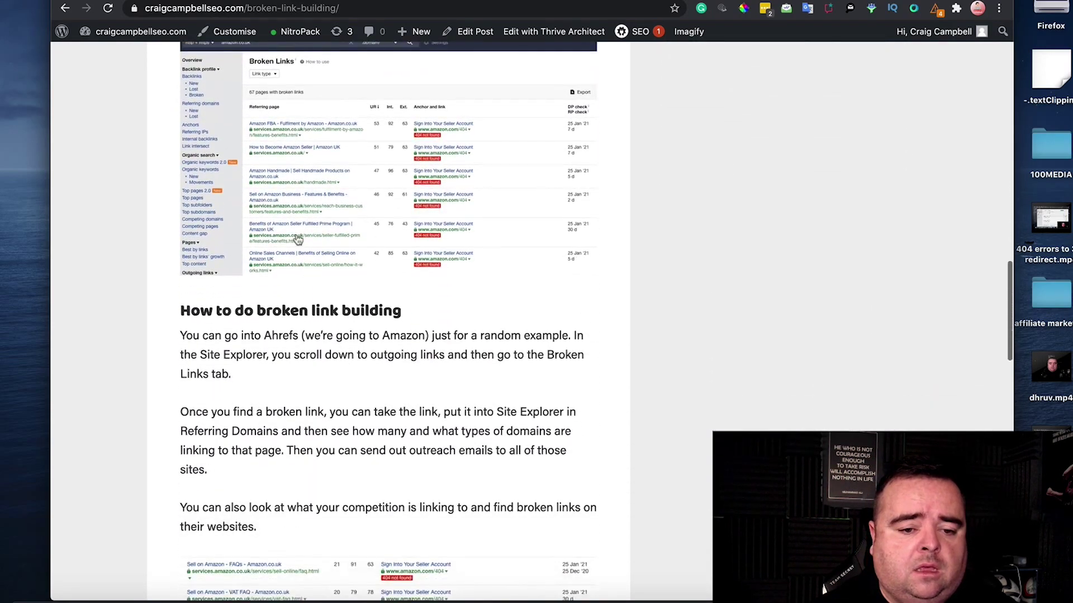
pyautogui.scroll(-8, 301, 283)
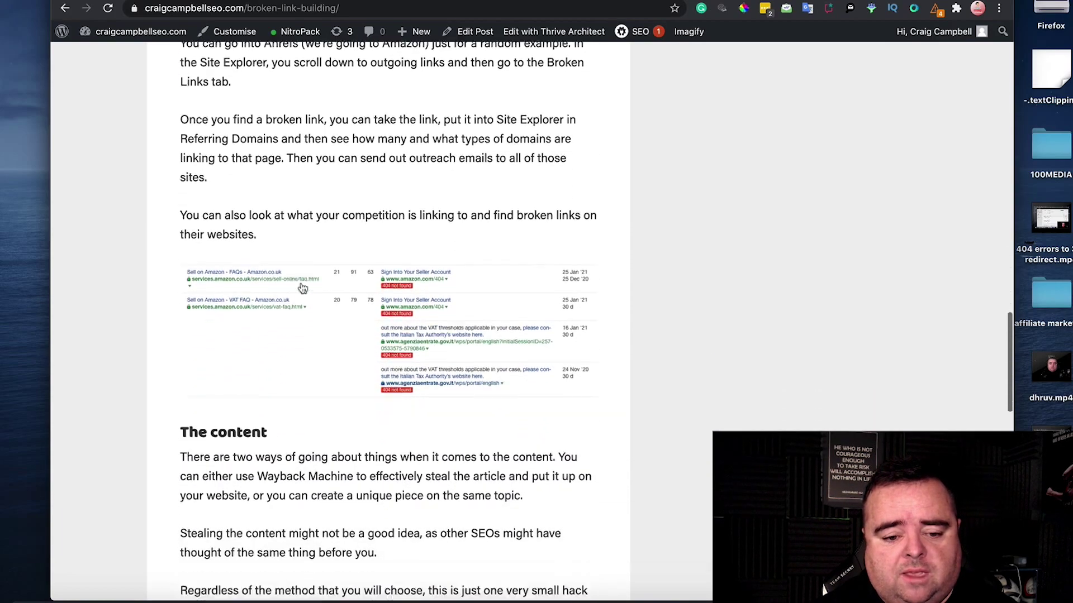
pyautogui.scroll(-5, 302, 288)
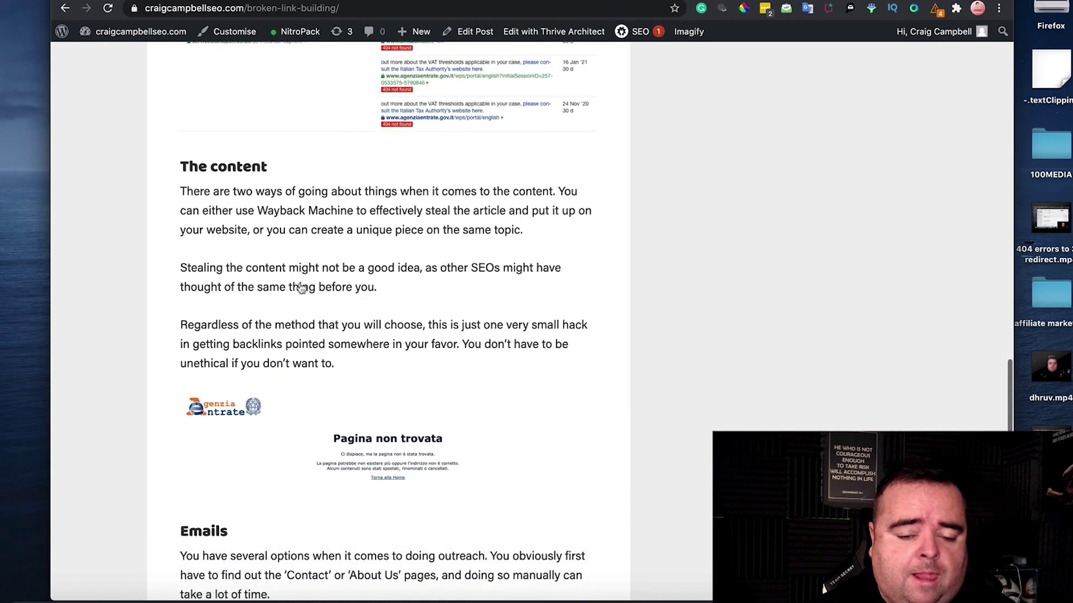
pyautogui.scroll(-8, 302, 287)
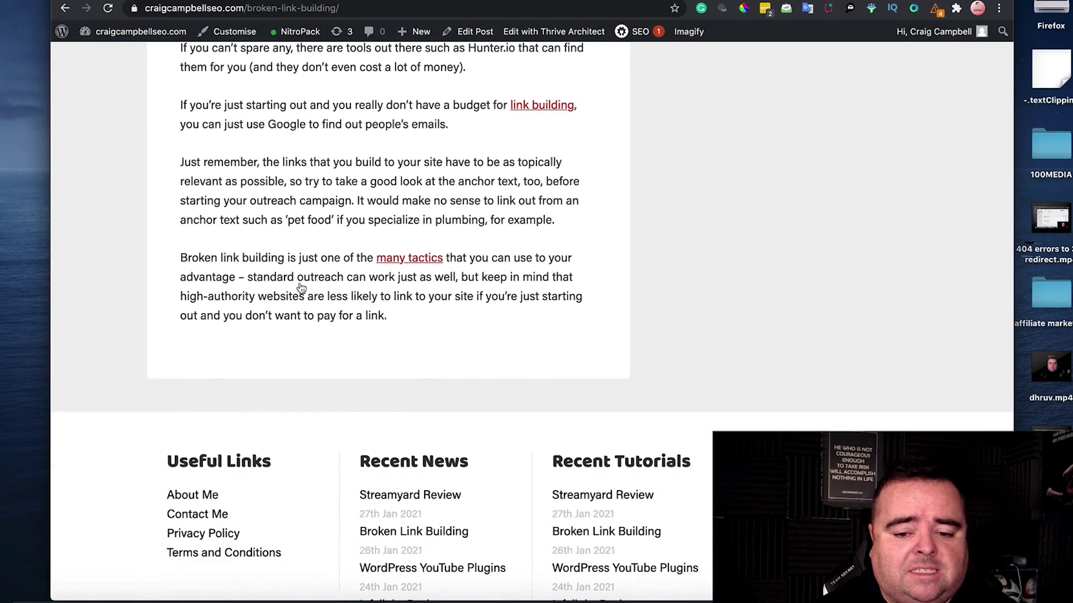